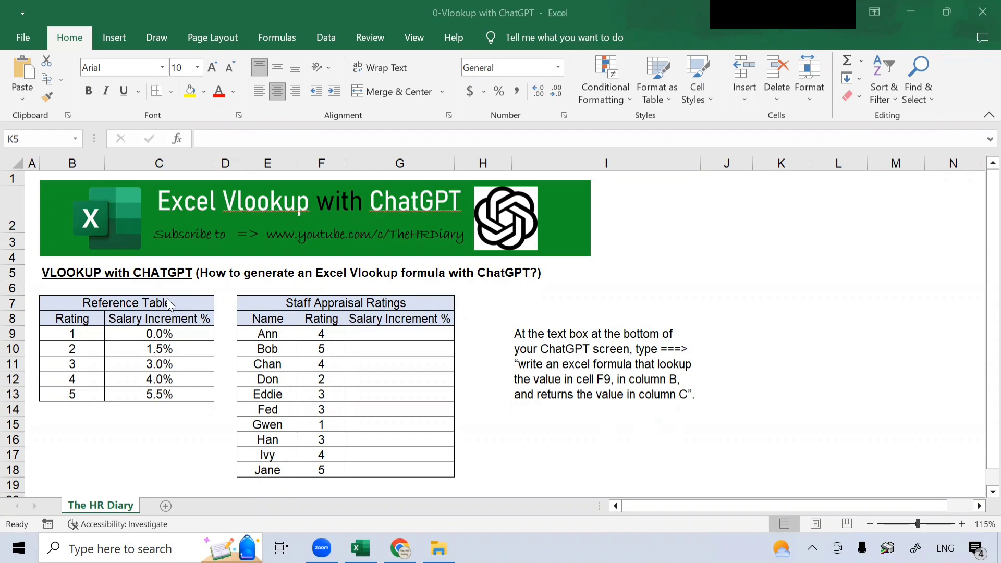
Review the reference ratings, select G8:G18 and F8:F18, pick G9, then switch to ChatGPT in Chrome.
{"action": "left_click", "coordinate": [84, 161]}
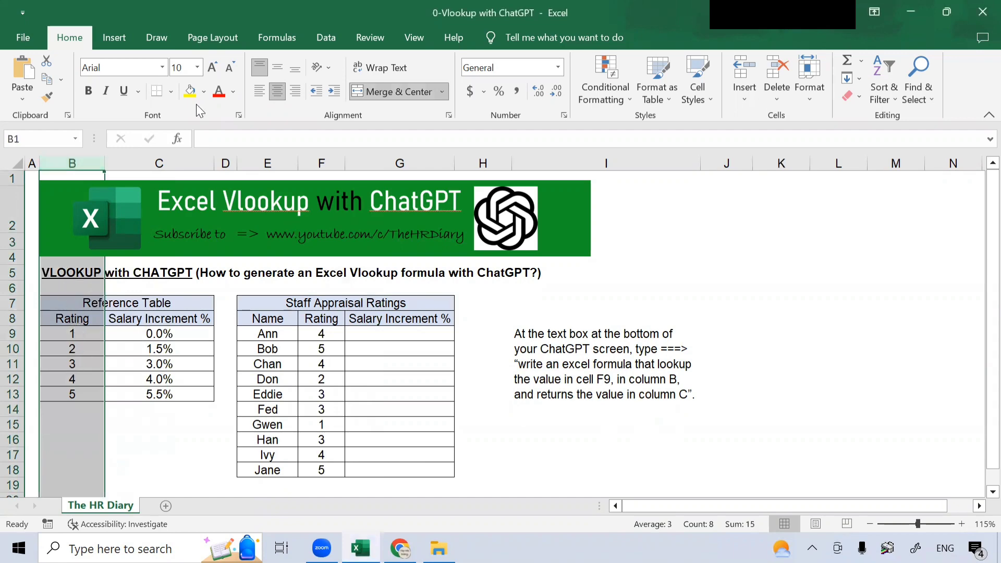
{"action": "left_click", "coordinate": [177, 154]}
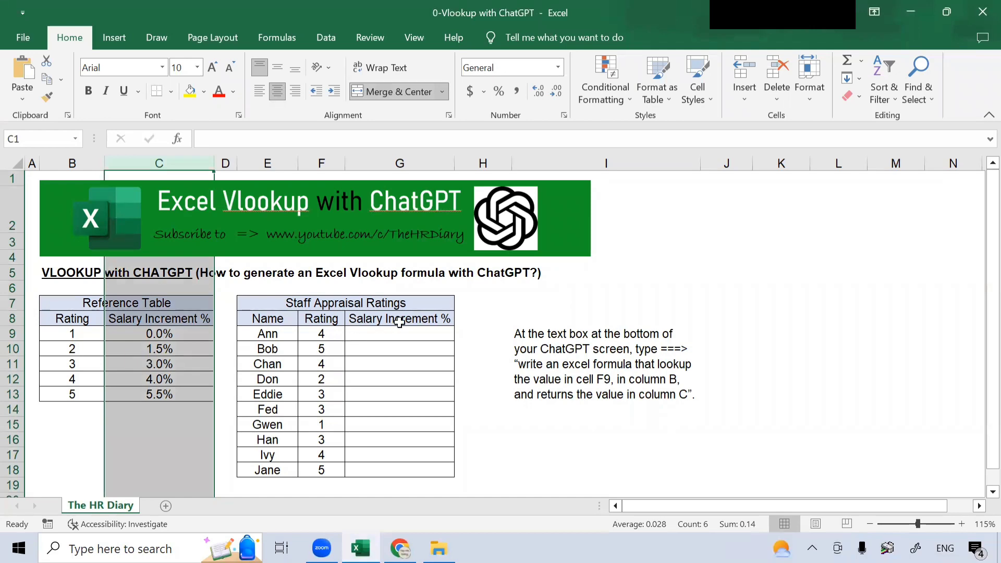
{"action": "left_click_drag", "start_coordinate": [399, 322], "coordinate": [405, 470]}
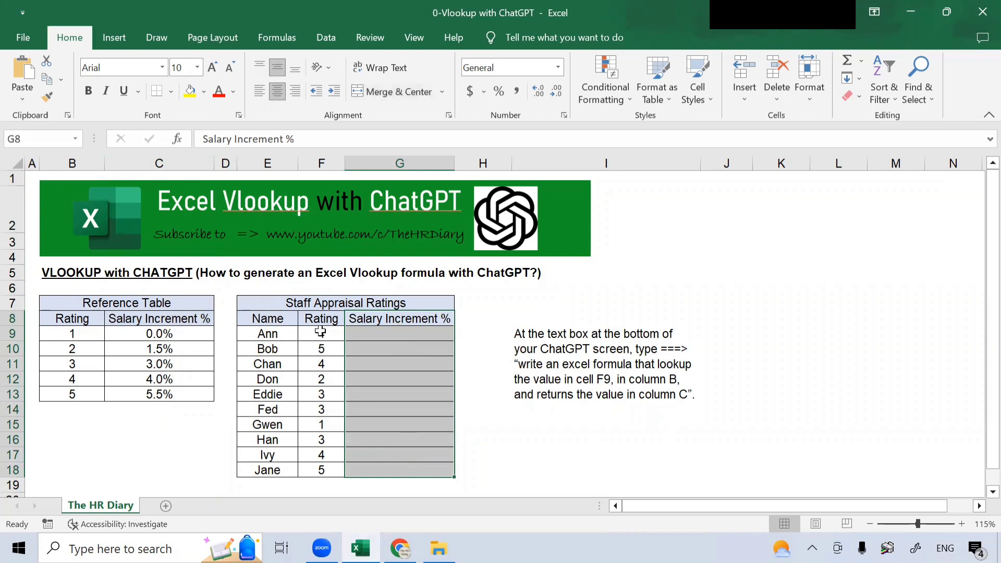
{"action": "left_click", "coordinate": [323, 317]}
{"action": "left_click_drag", "start_coordinate": [323, 317], "coordinate": [340, 471]}
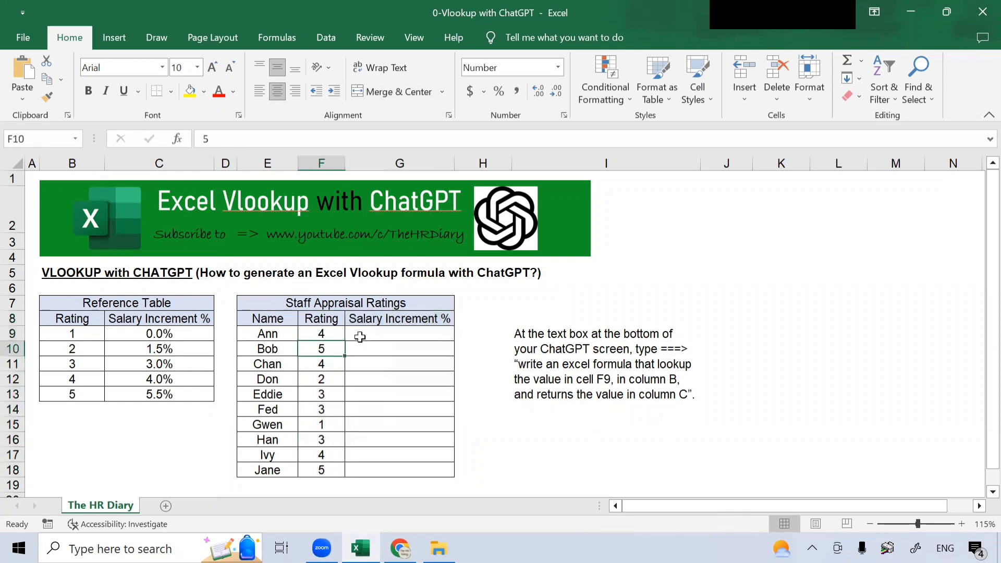
{"action": "left_click", "coordinate": [388, 331]}
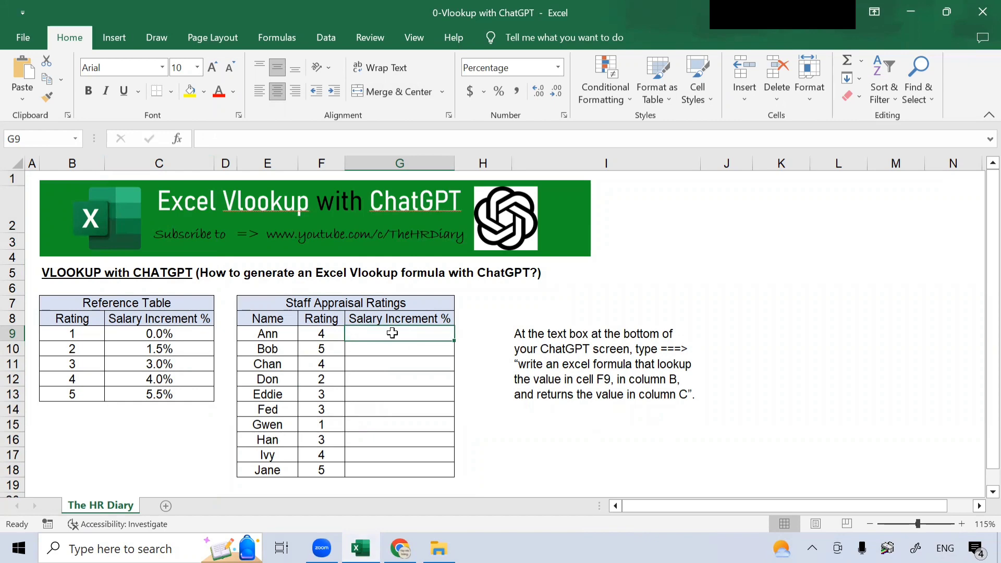
{"action": "left_click", "coordinate": [401, 549]}
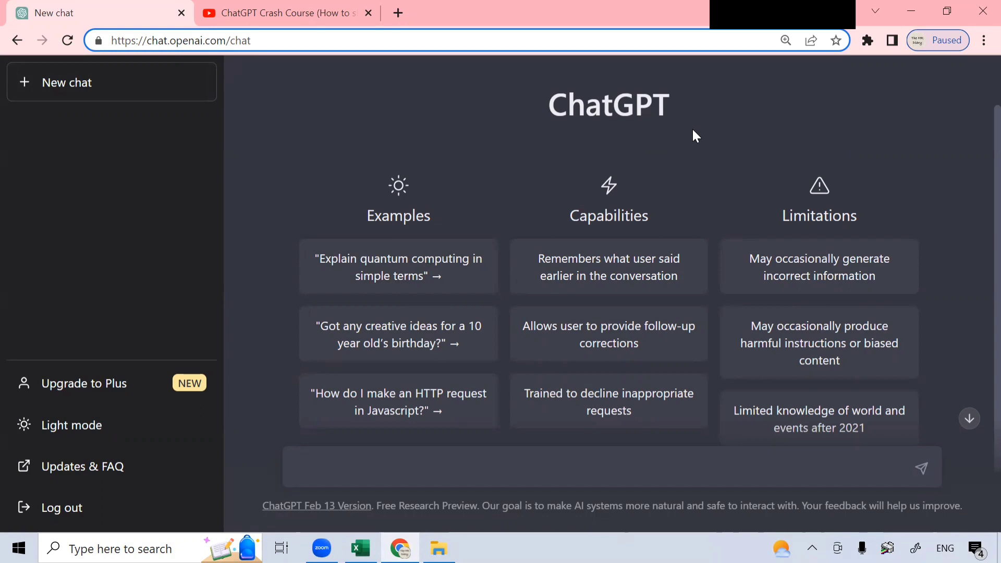
{"action": "left_click", "coordinate": [284, 15]}
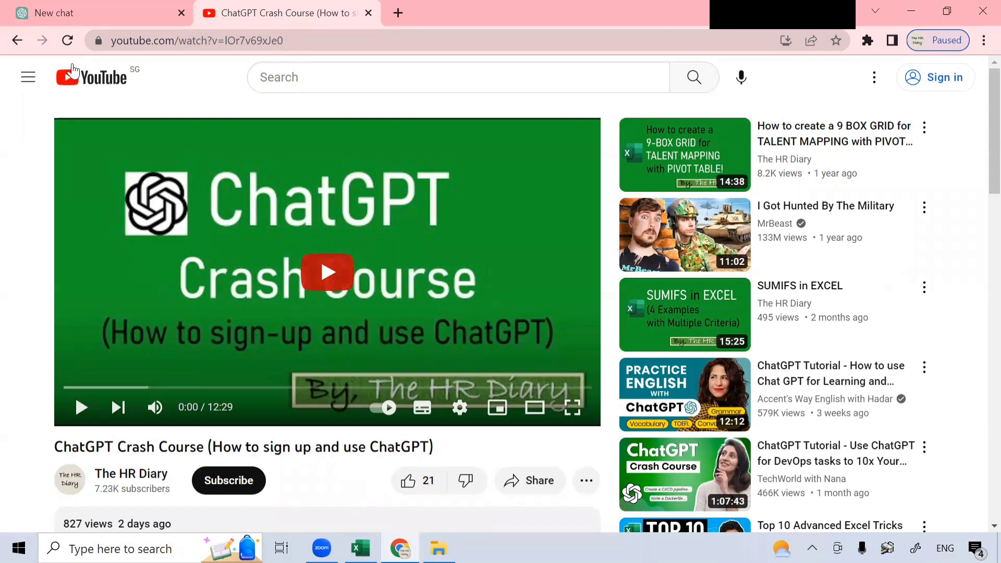
{"action": "left_click", "coordinate": [107, 15]}
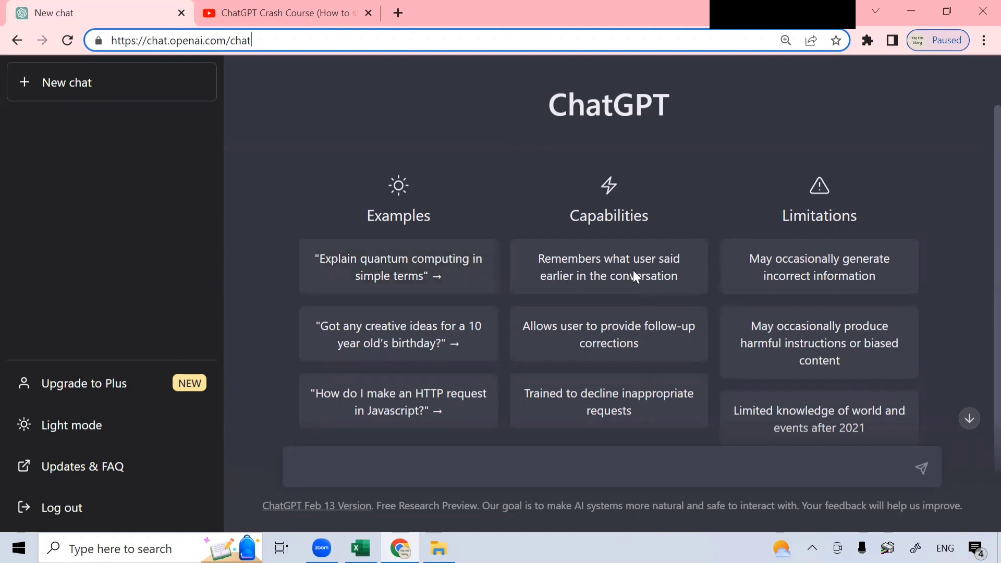
Type the request 'write an excel foormula that lookup the value in cell f9 incolumn b…' into ChatGPT.
{"action": "left_click", "coordinate": [416, 473]}
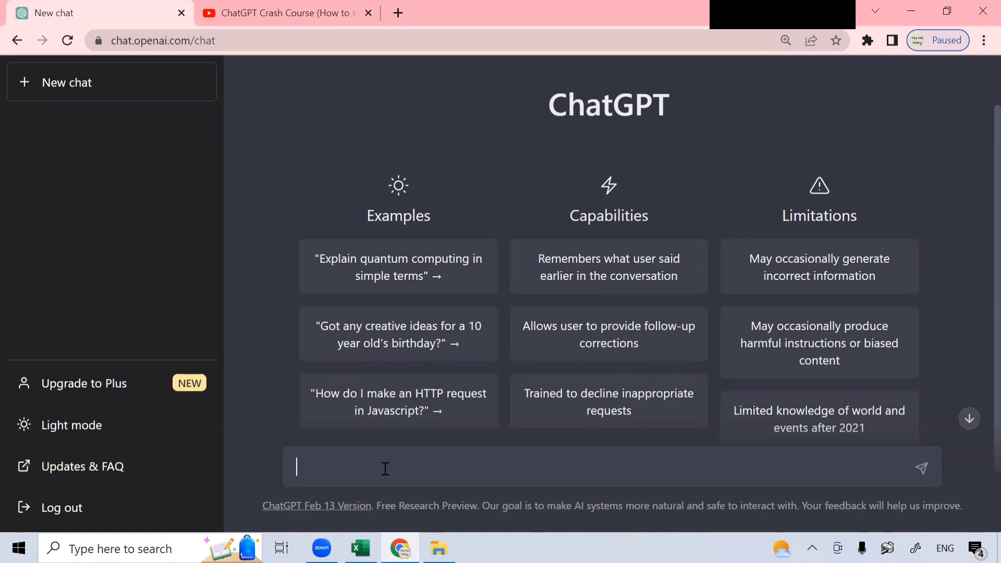
{"action": "type", "text": "write an excel foormula"}
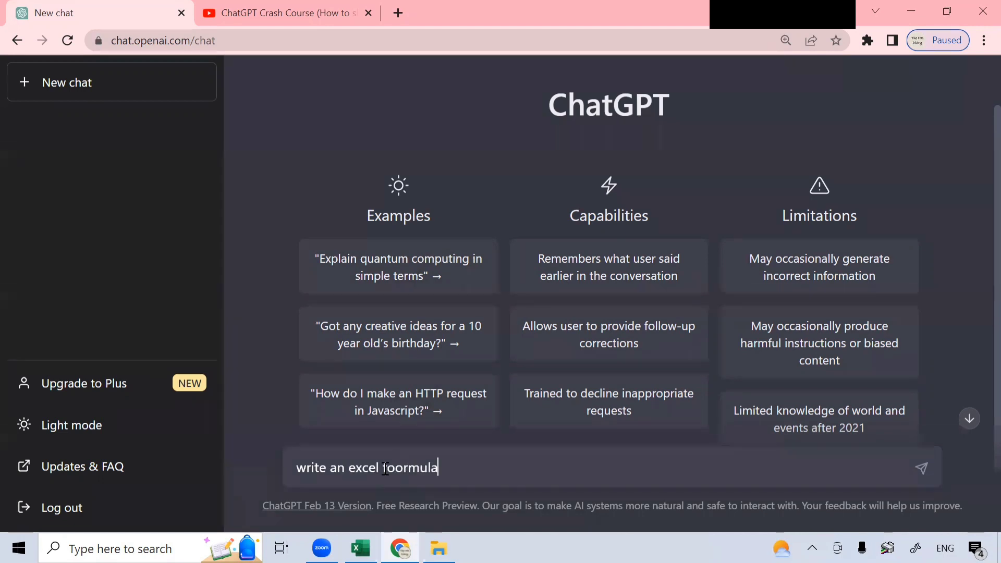
{"action": "type", "text": " that lo"}
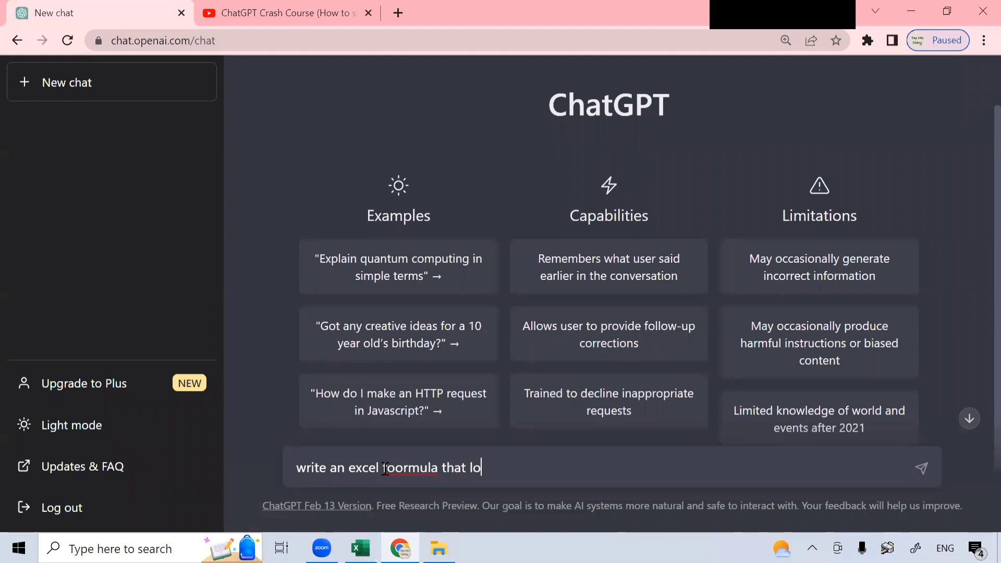
{"action": "type", "text": "okup the value in "}
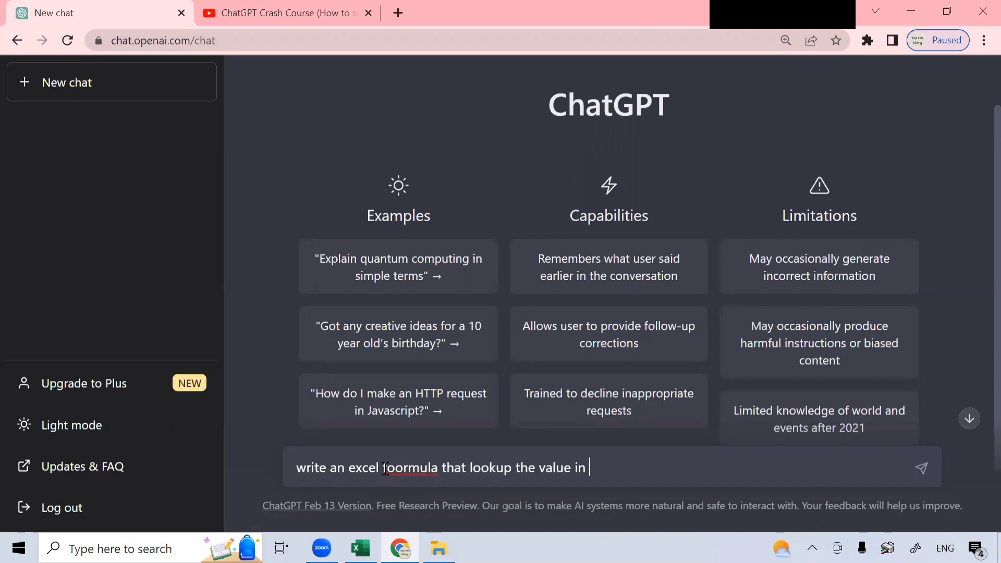
{"action": "type", "text": "cell f9 incolumn "}
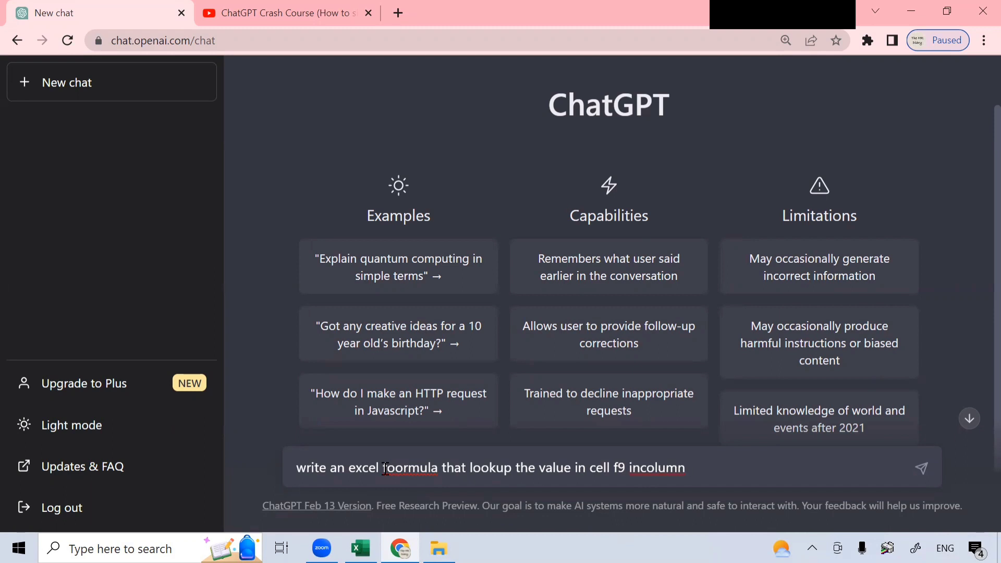
{"action": "type", "text": "b and return the "}
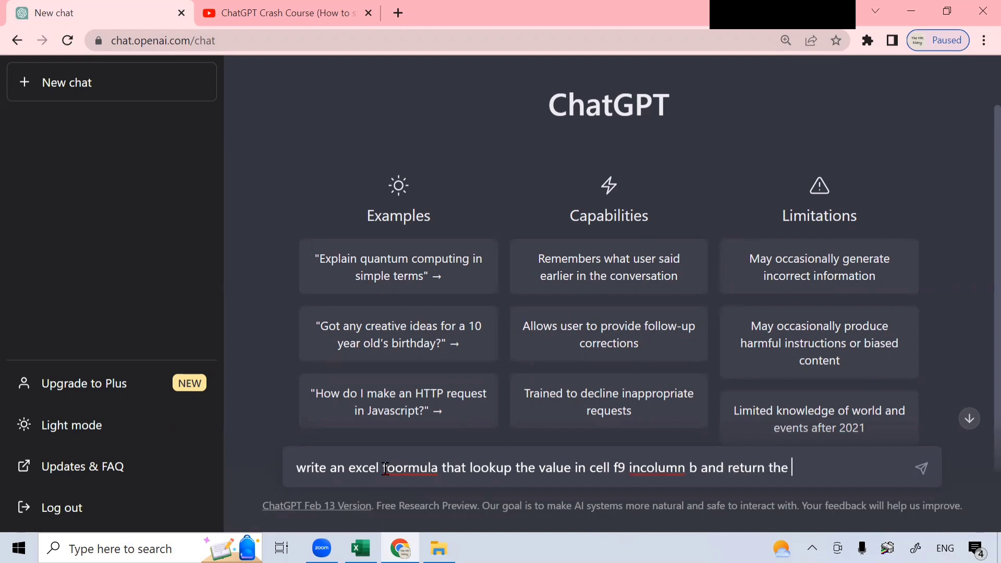
{"action": "type", "text": "value in column c"}
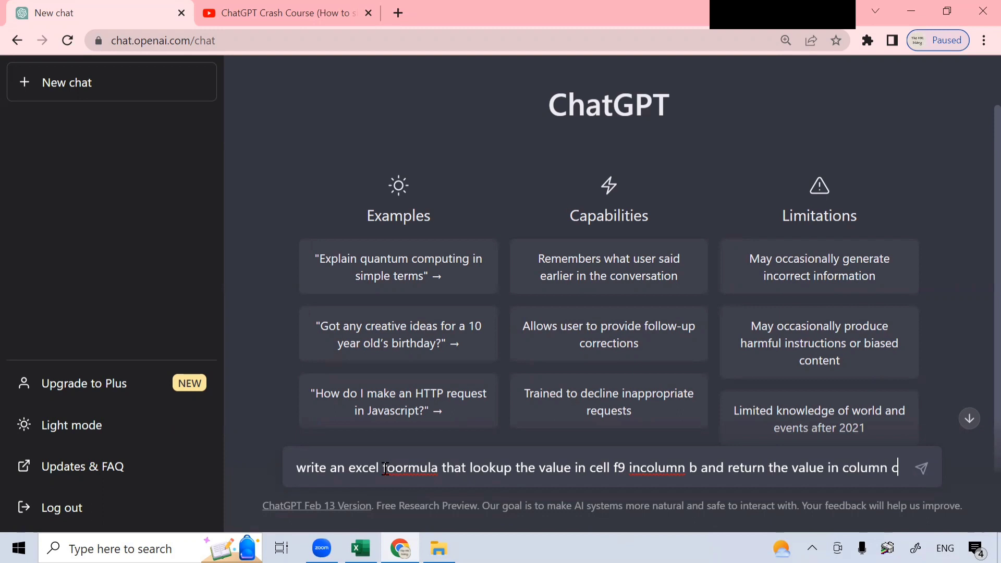
Send the lookup prompt and read ChatGPT's =VLOOKUP(F9, B:C, 2, FALSE) answer and explanation.
{"action": "key", "text": "Return"}
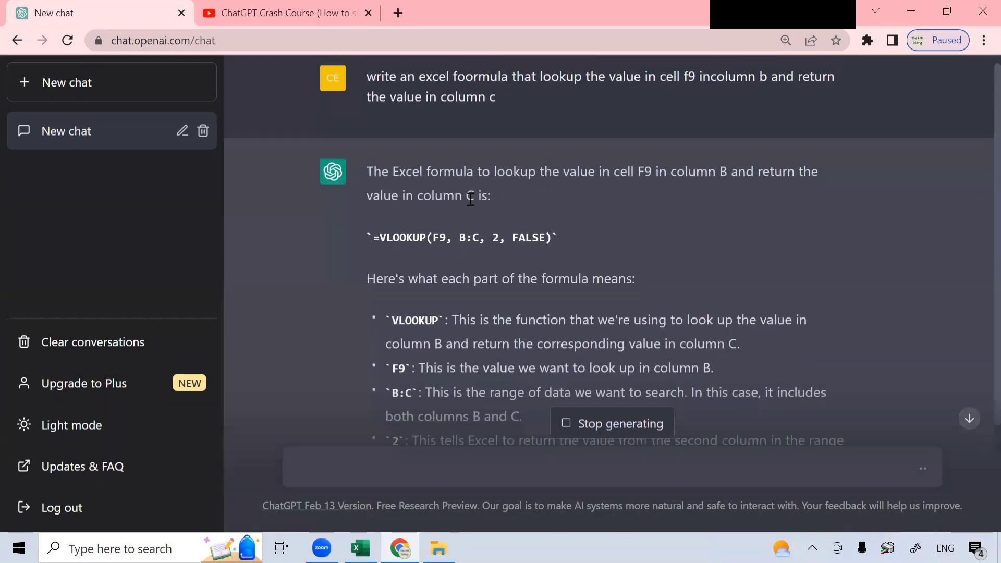
{"action": "scroll", "coordinate": [471, 199], "scroll_direction": "up", "scroll_amount": 3}
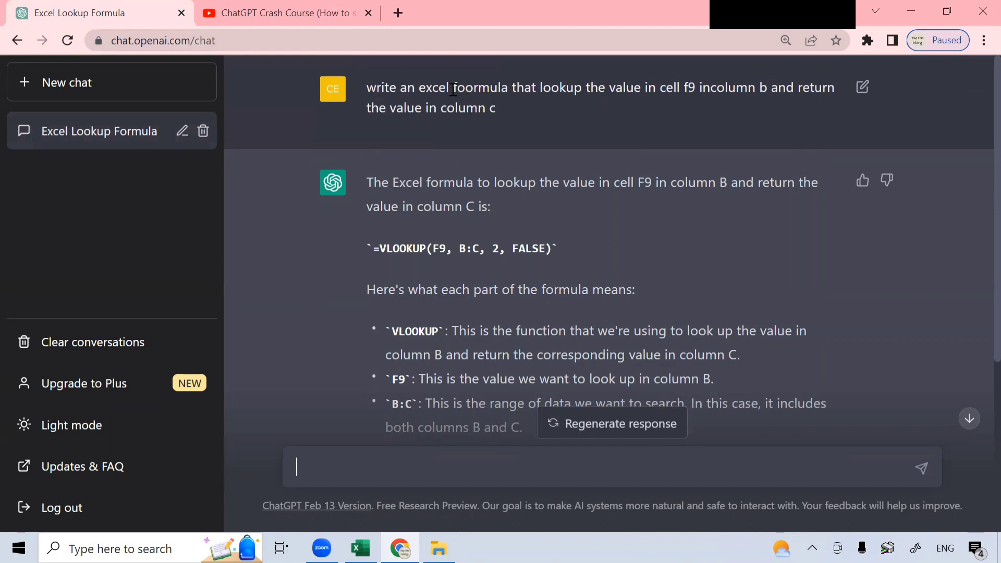
{"action": "left_click_drag", "start_coordinate": [452, 87], "coordinate": [512, 88]}
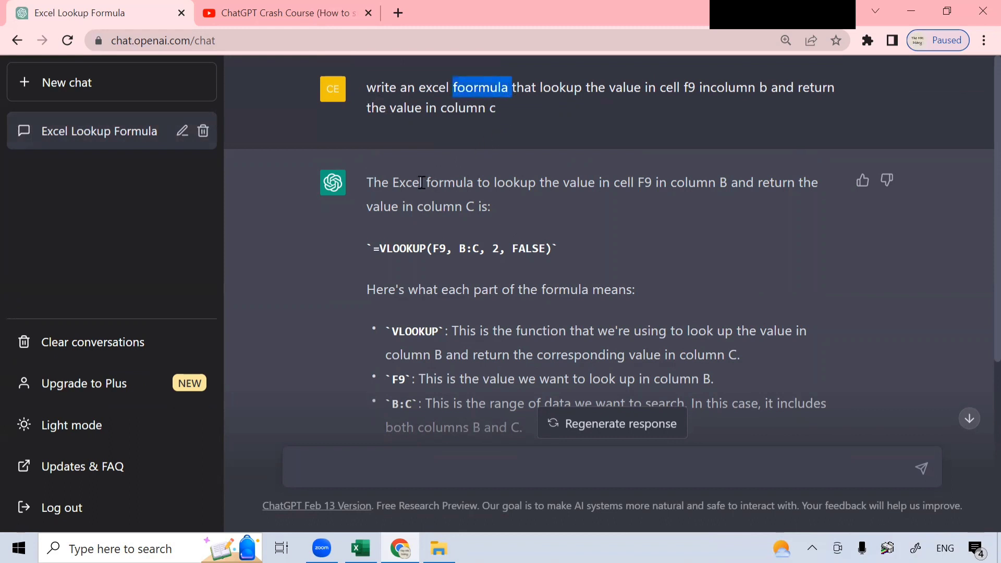
{"action": "left_click_drag", "start_coordinate": [427, 183], "coordinate": [473, 185]}
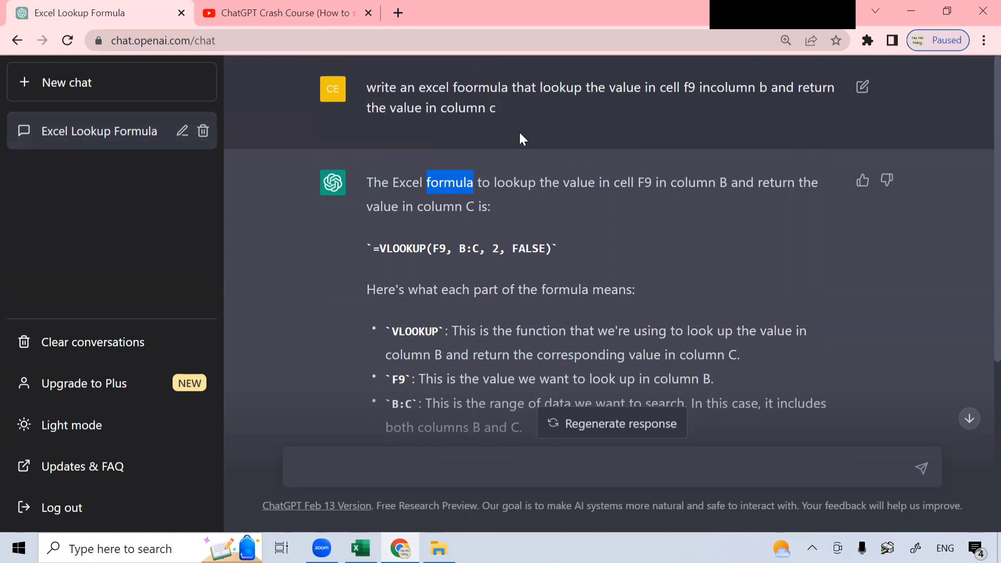
{"action": "left_click", "coordinate": [642, 217]}
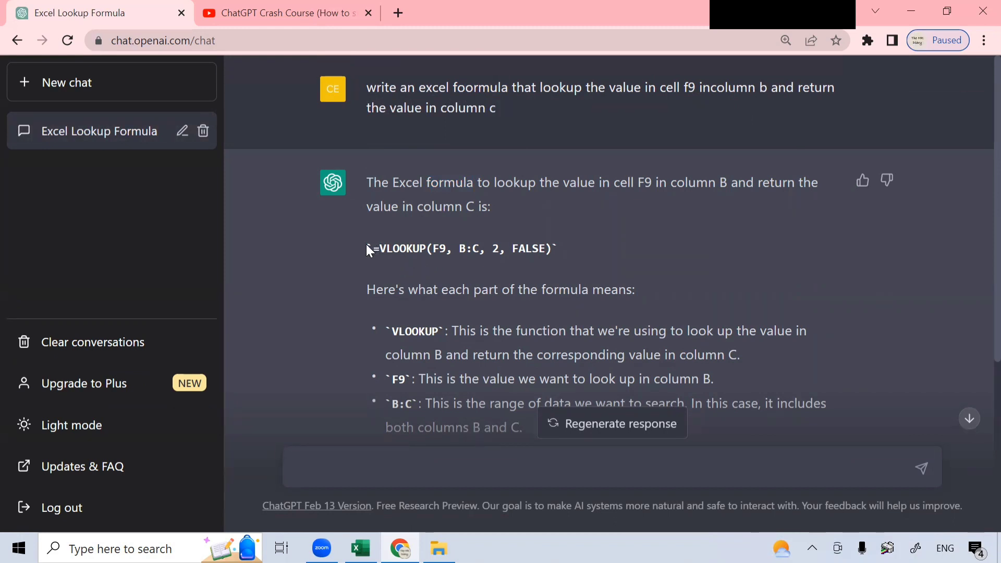
Copy =VLOOKUP(F9, B:C, 2, FALSE) from ChatGPT's reply and return to the Excel workbook.
{"action": "left_click_drag", "start_coordinate": [377, 250], "coordinate": [542, 254]}
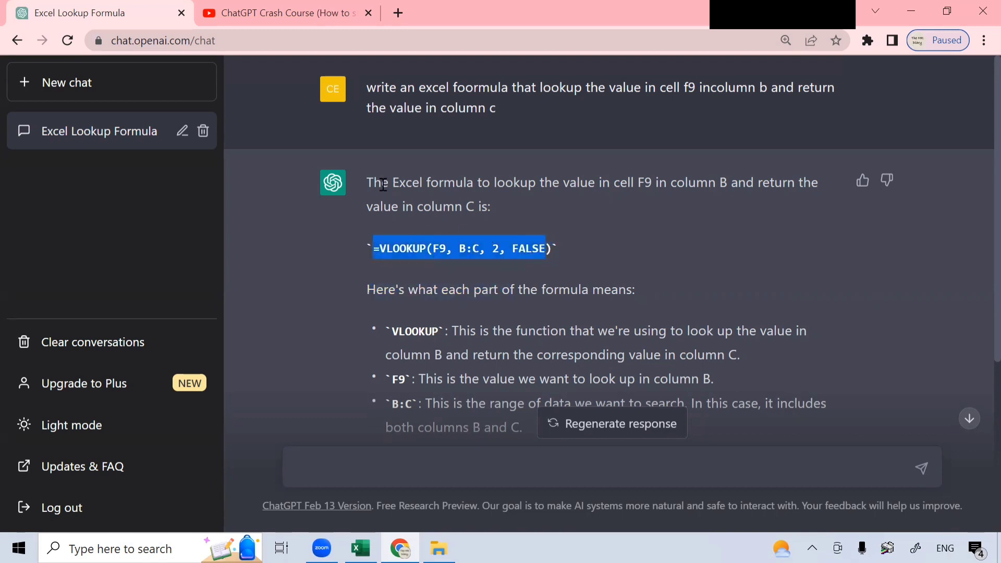
{"action": "left_click_drag", "start_coordinate": [367, 180], "coordinate": [479, 207]}
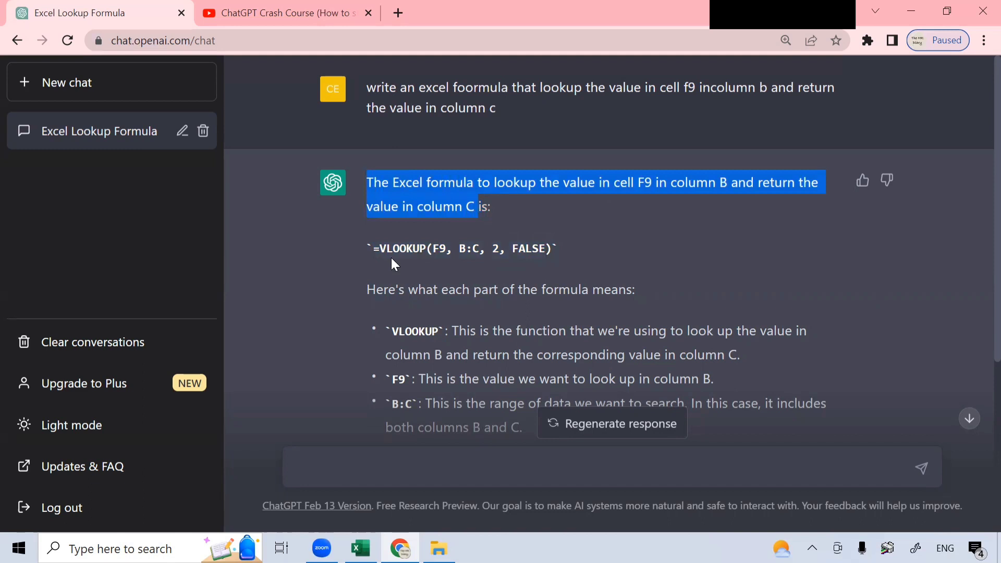
{"action": "left_click_drag", "start_coordinate": [371, 248], "coordinate": [592, 247]}
{"action": "left_click", "coordinate": [592, 247]}
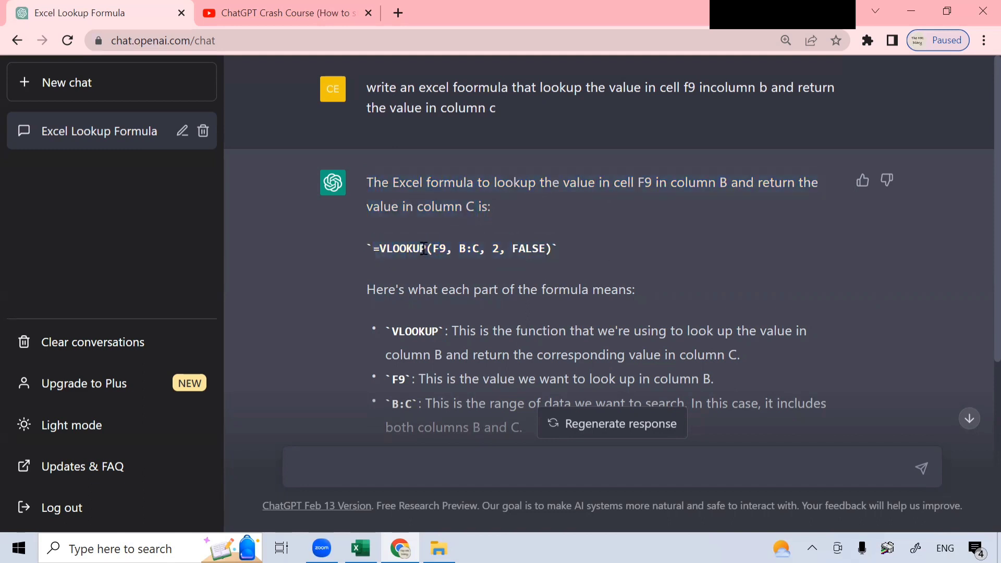
{"action": "left_click_drag", "start_coordinate": [375, 245], "coordinate": [550, 250]}
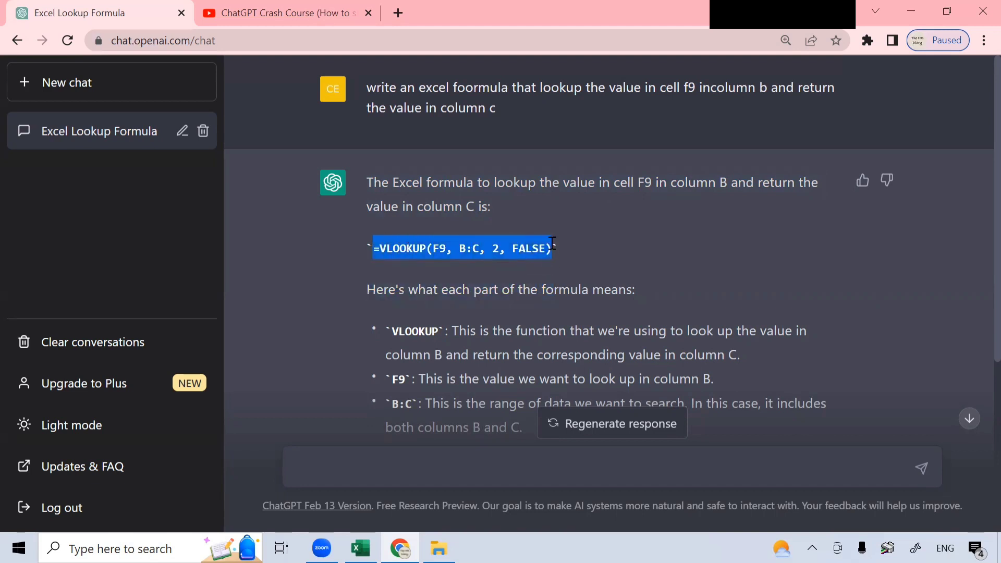
{"action": "right_click", "coordinate": [510, 238]}
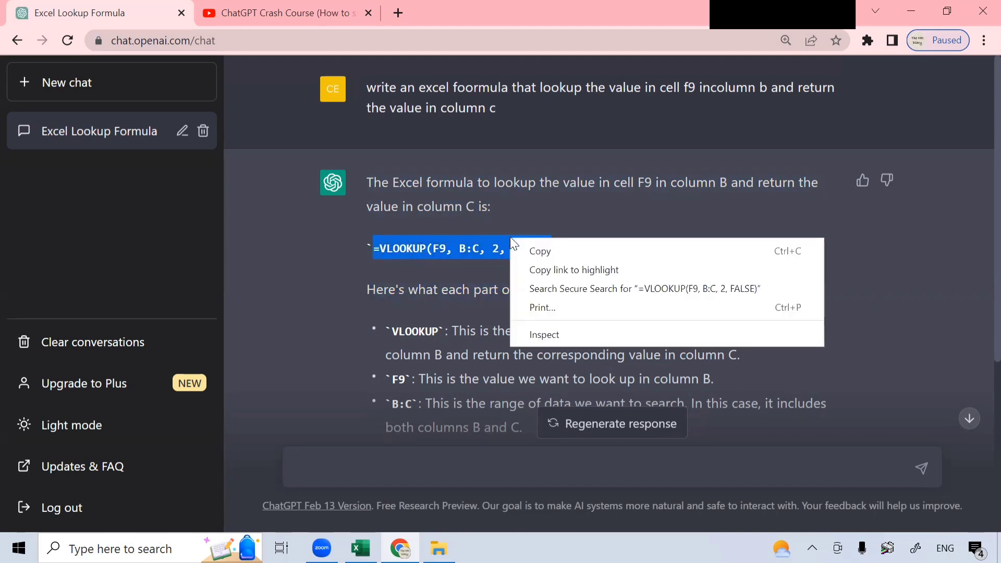
{"action": "left_click", "coordinate": [540, 251]}
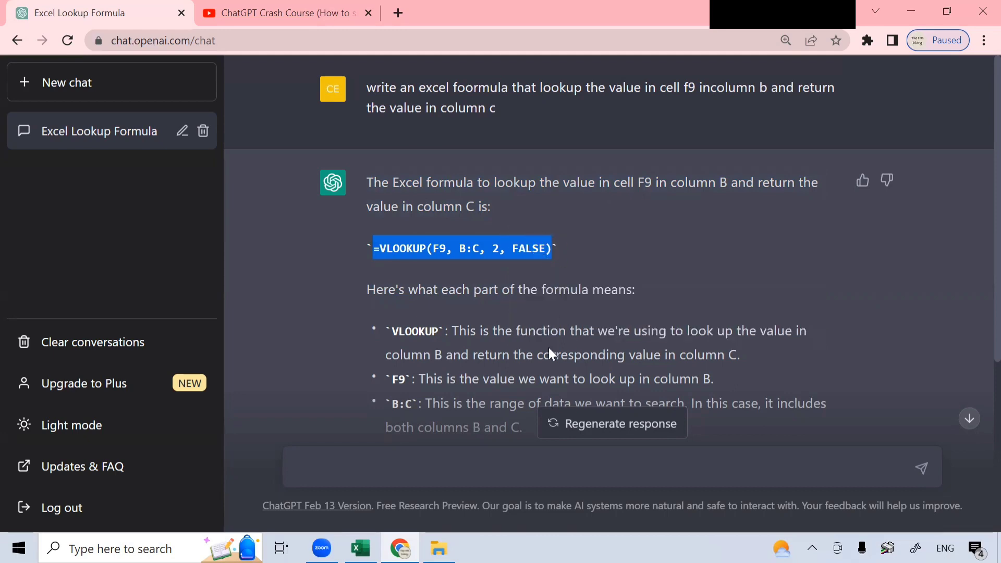
{"action": "left_click", "coordinate": [388, 542]}
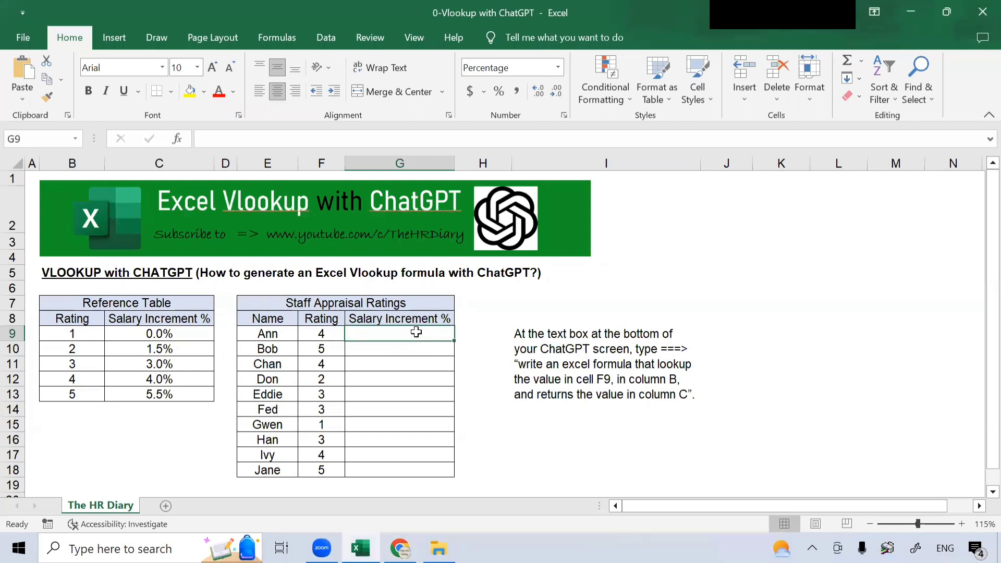
Paste =VLOOKUP(F9, B:C, 2, FALSE) into G9 so Ann gets 4.0%, then recheck the cell.
{"action": "left_click", "coordinate": [231, 141]}
{"action": "right_click", "coordinate": [231, 141]}
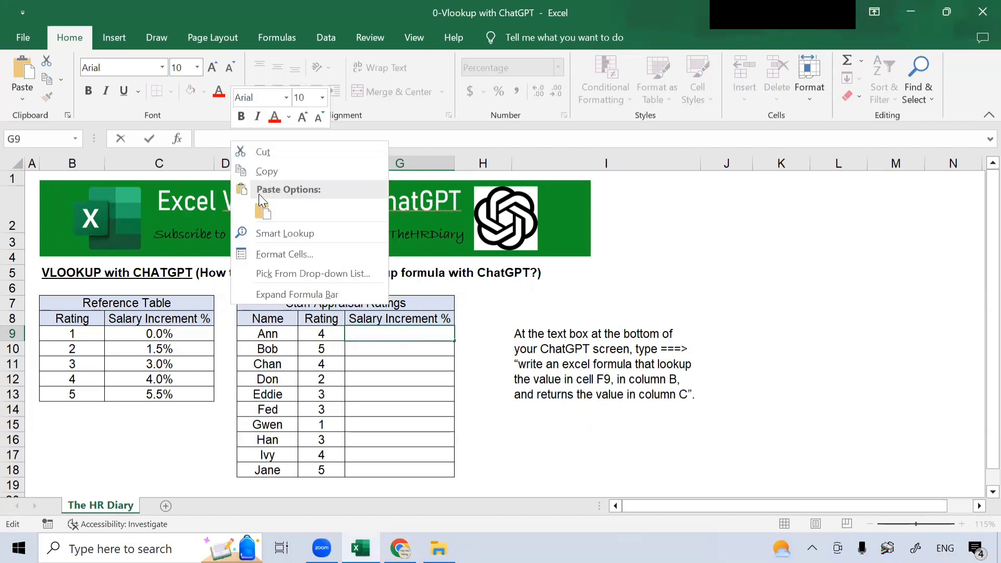
{"action": "left_click", "coordinate": [263, 211]}
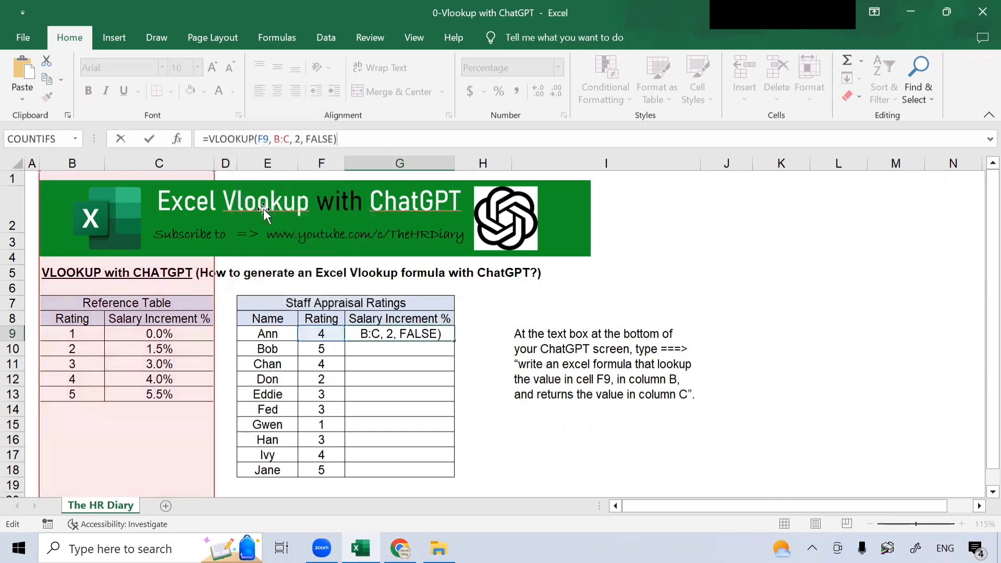
{"action": "key", "text": "Return"}
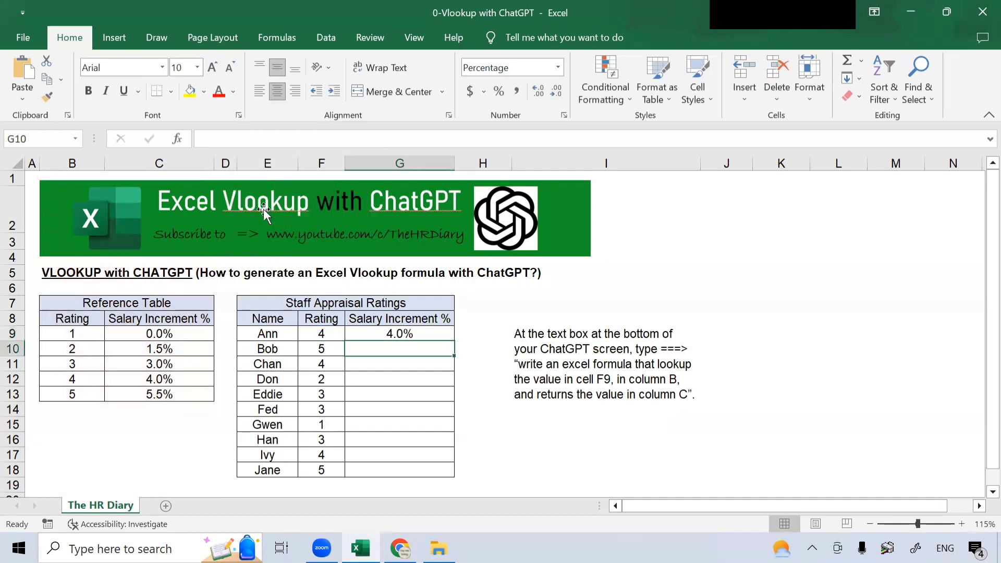
{"action": "left_click", "coordinate": [405, 330]}
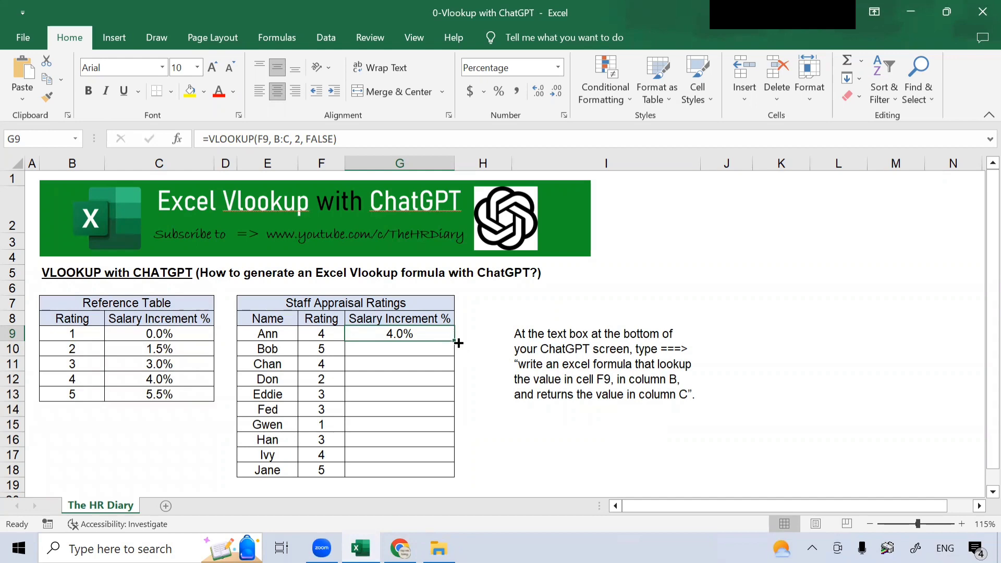
Fill the VLOOKUP formula from G9 down to G18 and inspect the results in G13 and G9.
{"action": "left_click_drag", "start_coordinate": [459, 343], "coordinate": [449, 470]}
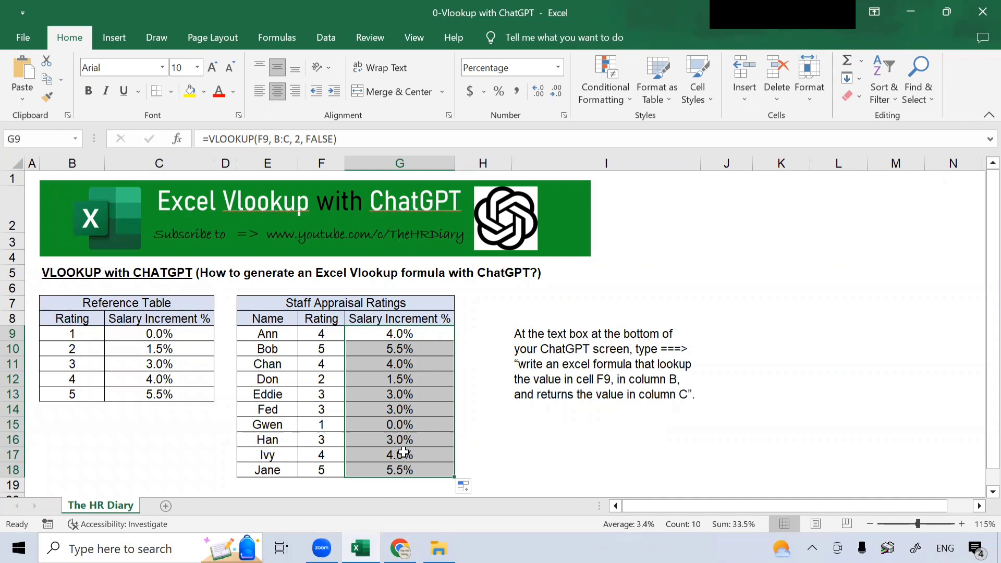
{"action": "left_click", "coordinate": [386, 395]}
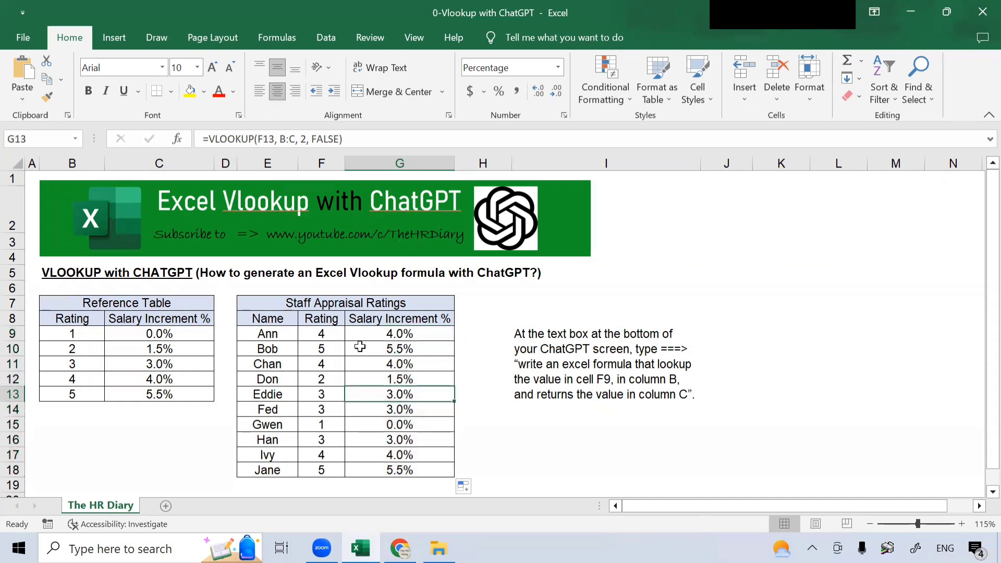
{"action": "left_click", "coordinate": [333, 335]}
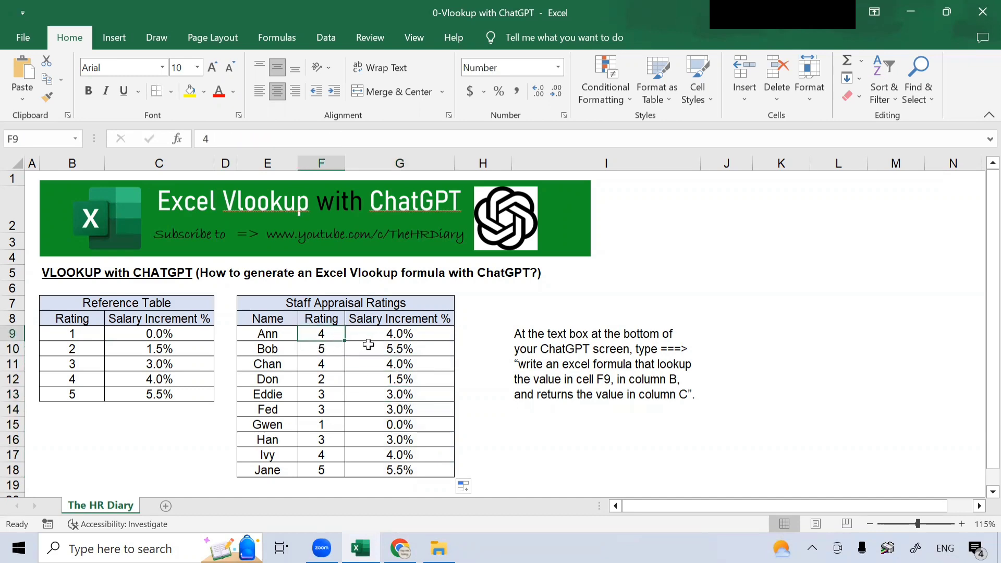
{"action": "left_click", "coordinate": [377, 330]}
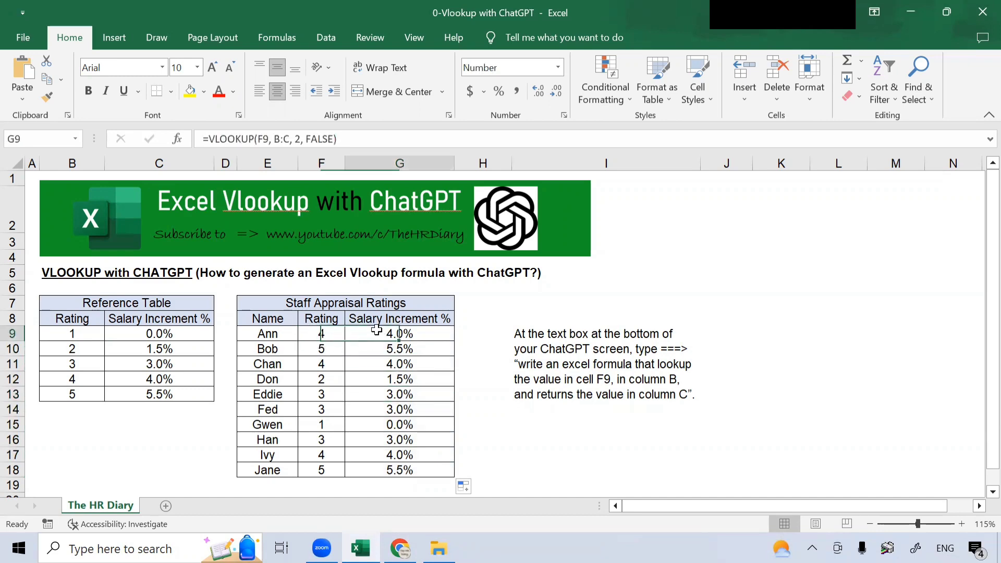
Check results against the Reference Table: rating 4 gives 4%, 5 gives 5.5%, 2 gives 1.5%.
{"action": "left_click", "coordinate": [60, 380]}
{"action": "left_click", "coordinate": [156, 379]}
{"action": "left_click", "coordinate": [331, 349]}
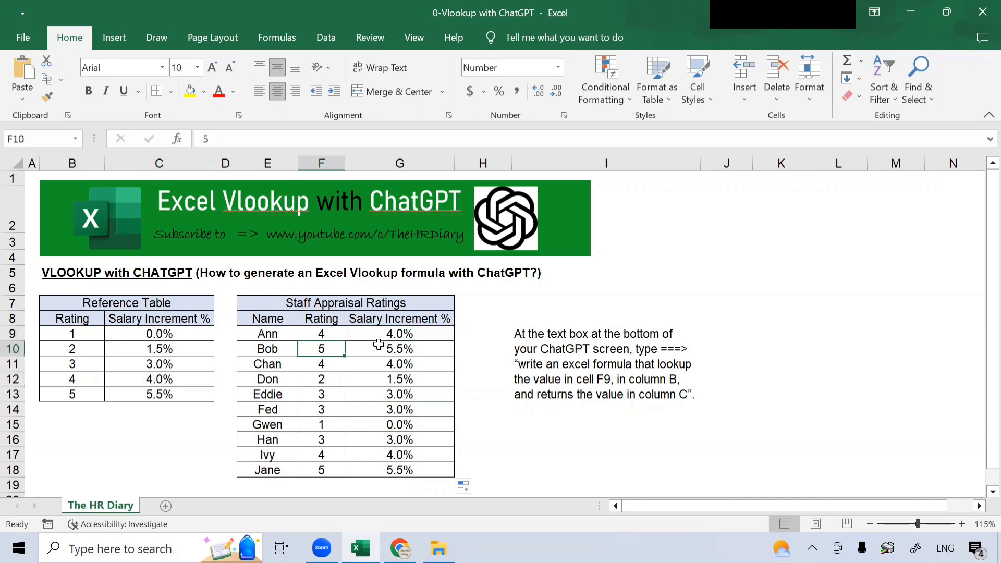
{"action": "left_click", "coordinate": [375, 346]}
{"action": "left_click", "coordinate": [145, 399]}
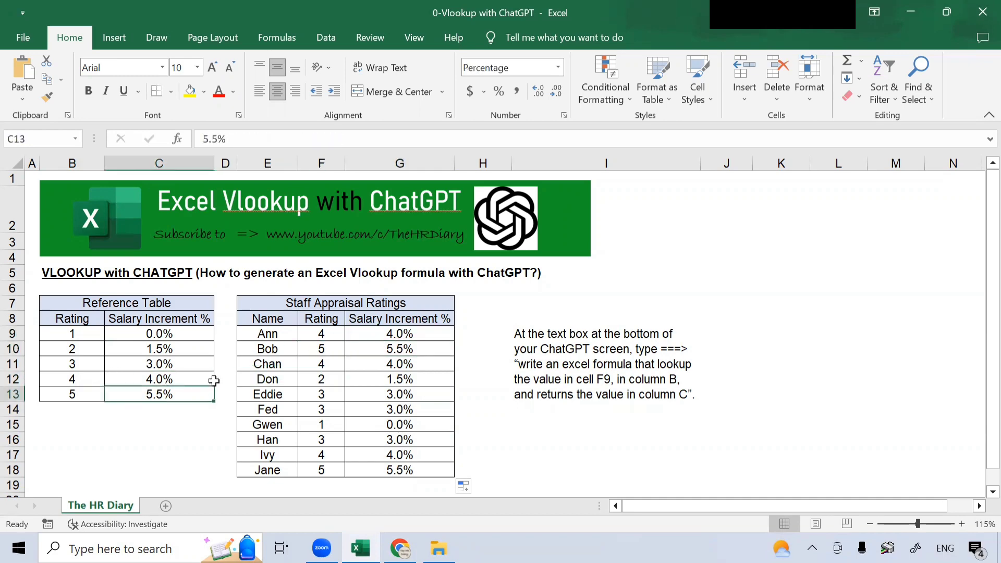
{"action": "left_click_drag", "start_coordinate": [84, 379], "coordinate": [128, 381]}
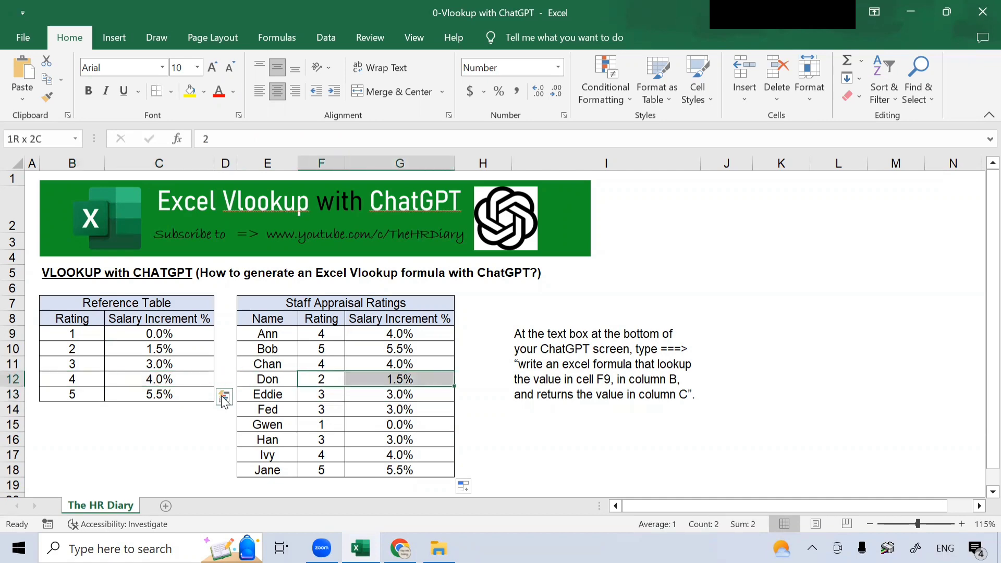
{"action": "left_click_drag", "start_coordinate": [96, 348], "coordinate": [157, 350]}
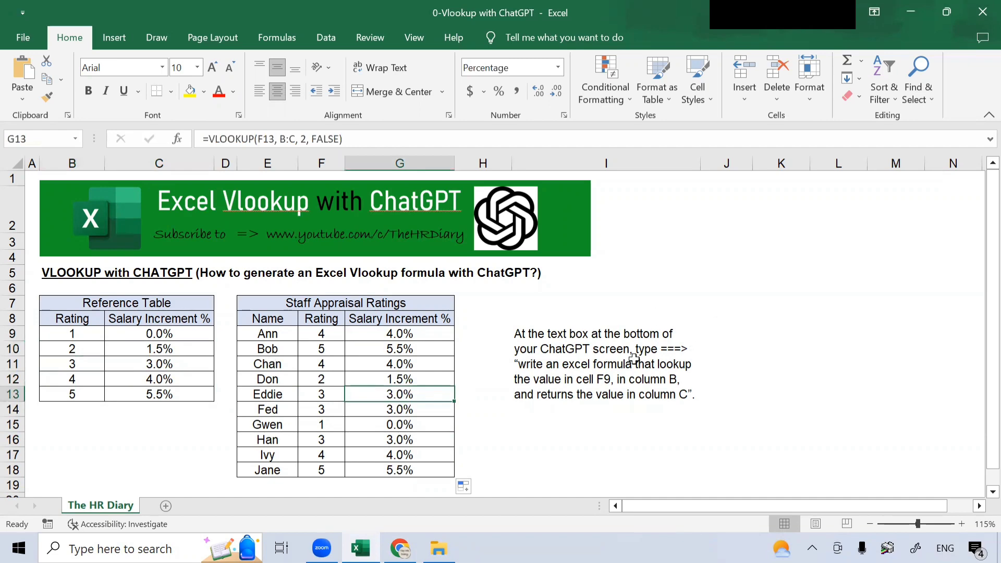
{"action": "left_click", "coordinate": [537, 362]}
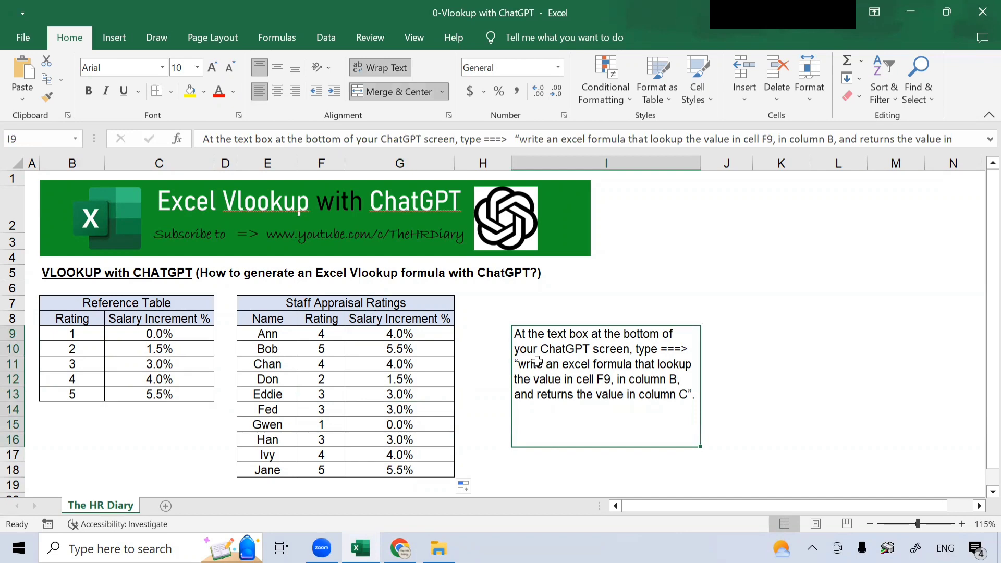
{"action": "left_click", "coordinate": [840, 249]}
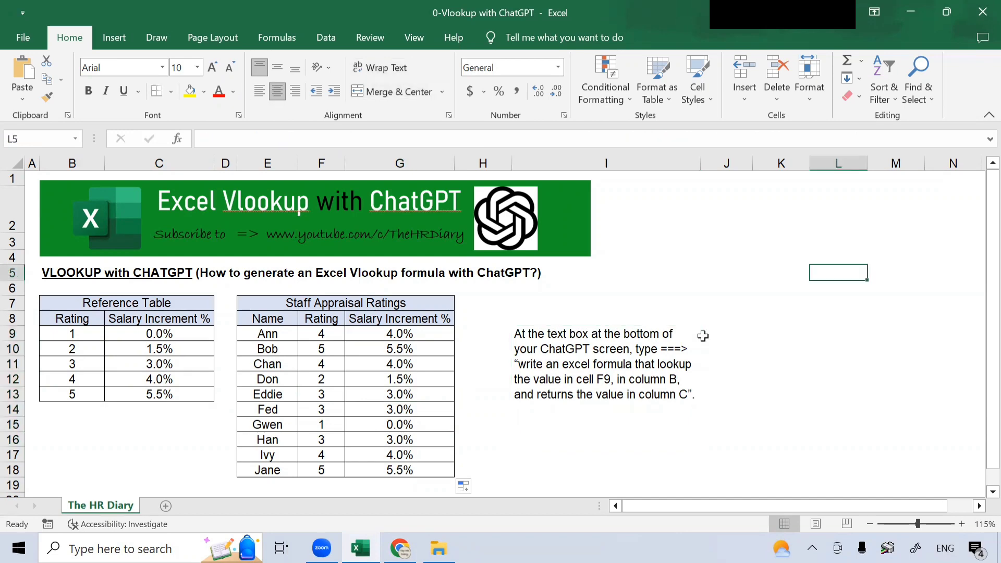
{"action": "left_click", "coordinate": [419, 332]}
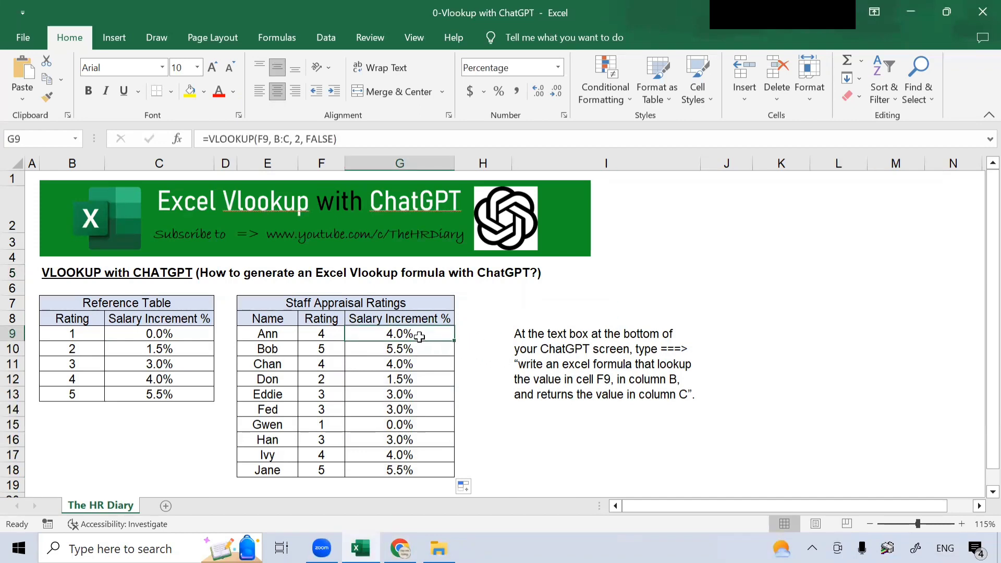
{"action": "left_click", "coordinate": [331, 337]}
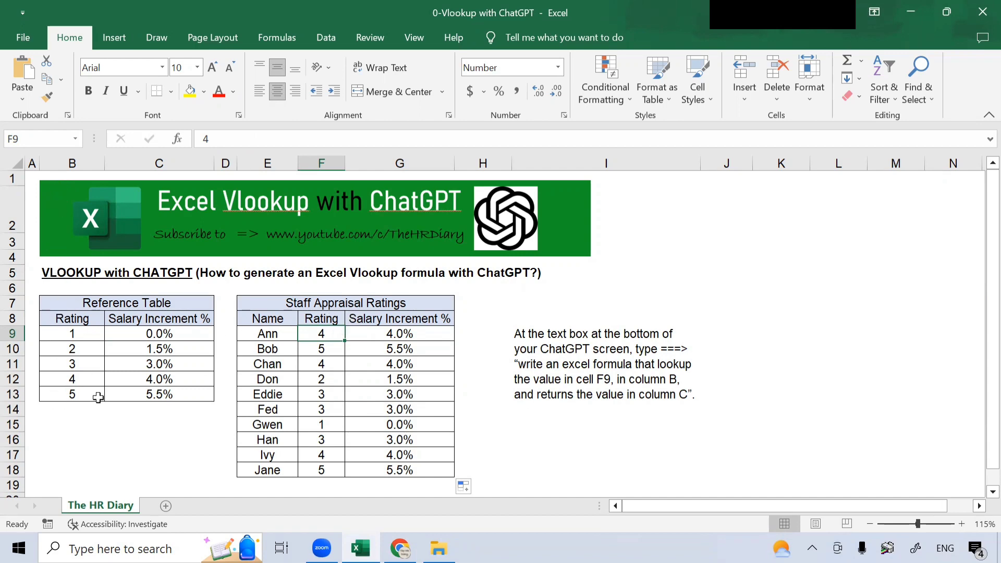
{"action": "left_click", "coordinate": [88, 377]}
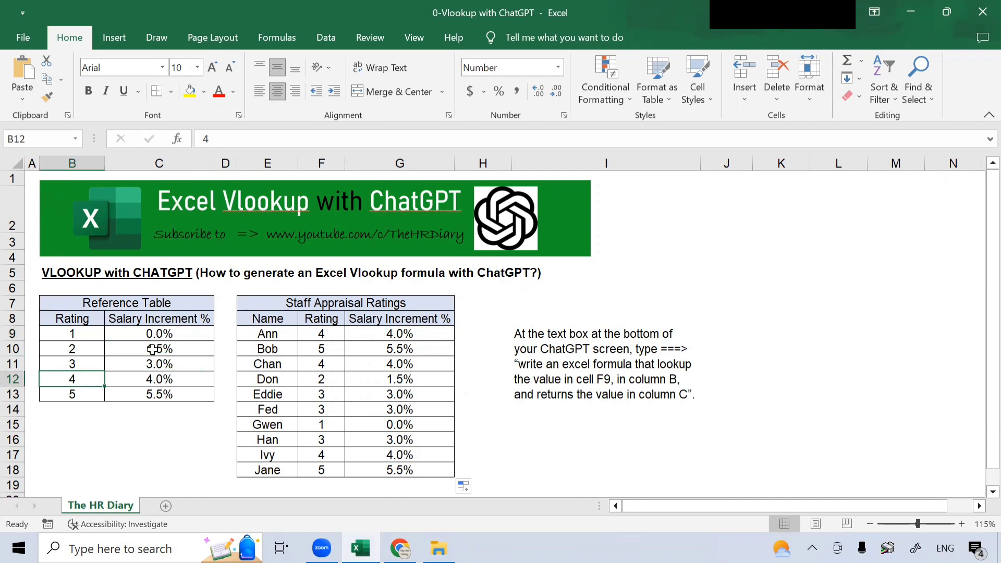
{"action": "left_click", "coordinate": [138, 383]}
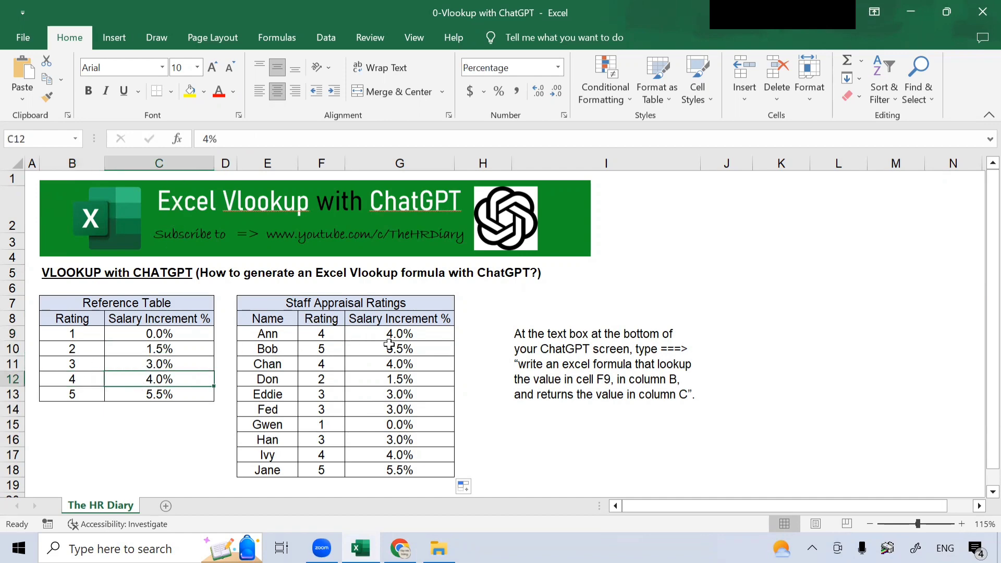
{"action": "left_click", "coordinate": [332, 334]}
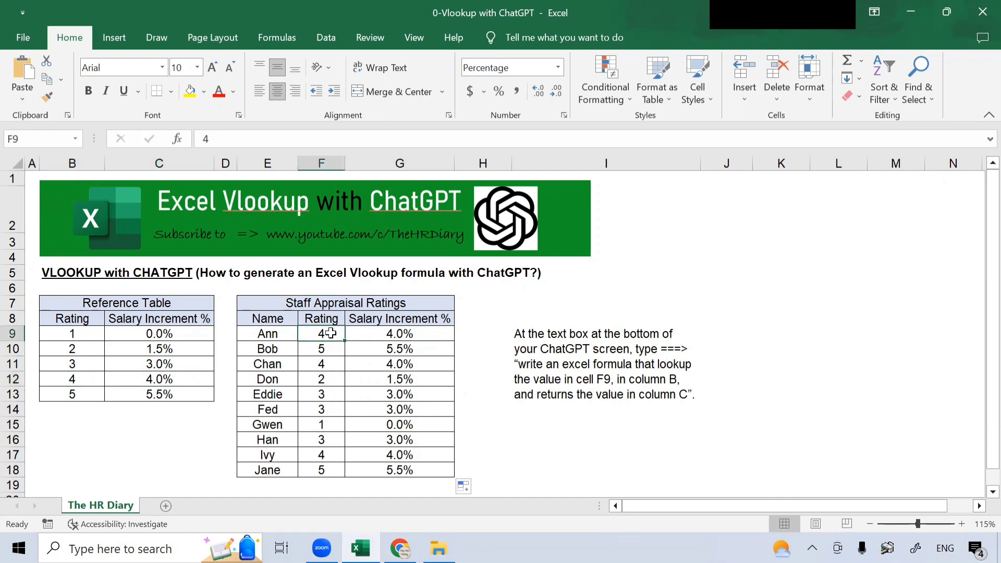
{"action": "left_click", "coordinate": [89, 382]}
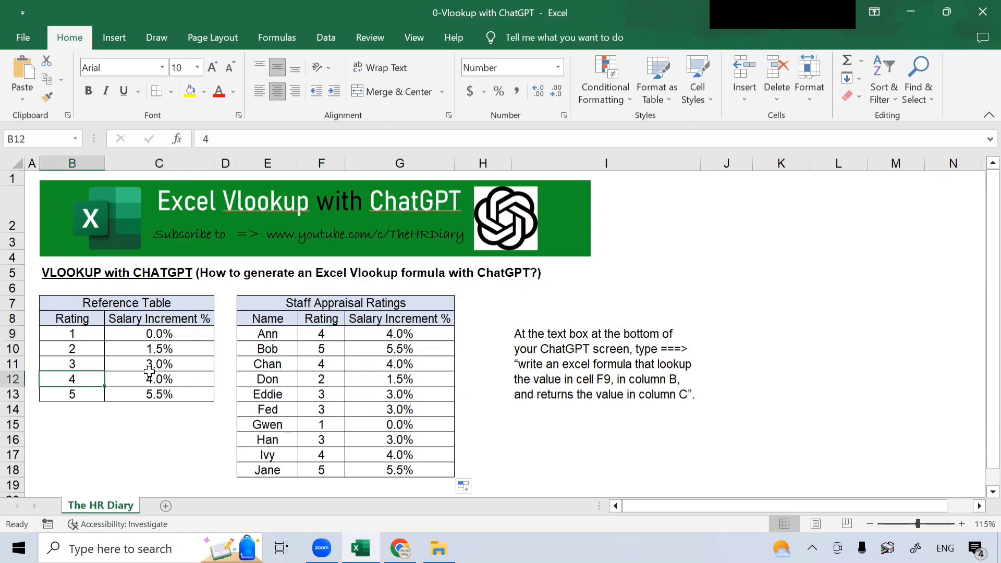
{"action": "left_click", "coordinate": [147, 377]}
{"action": "left_click", "coordinate": [386, 324]}
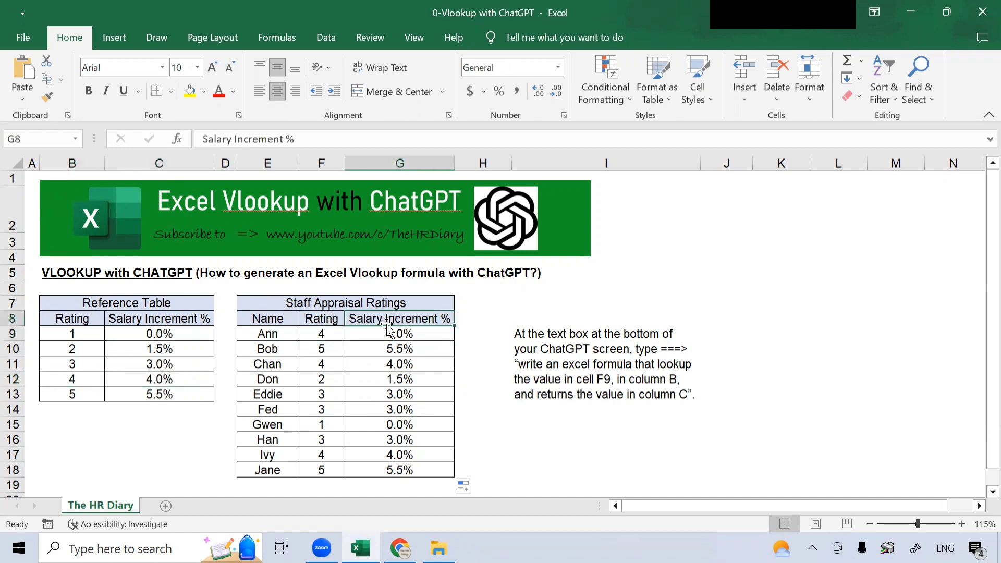
{"action": "left_click", "coordinate": [417, 338]}
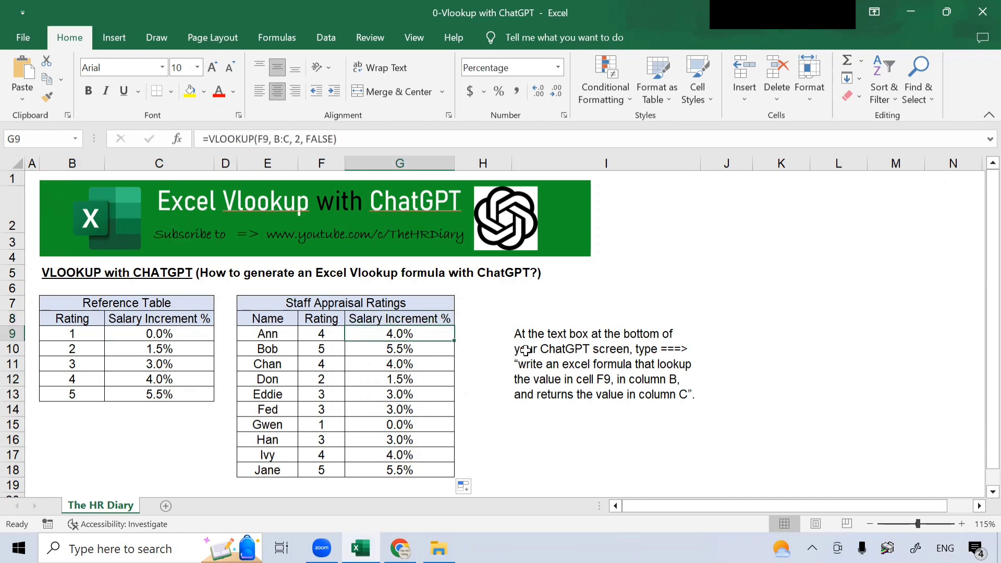